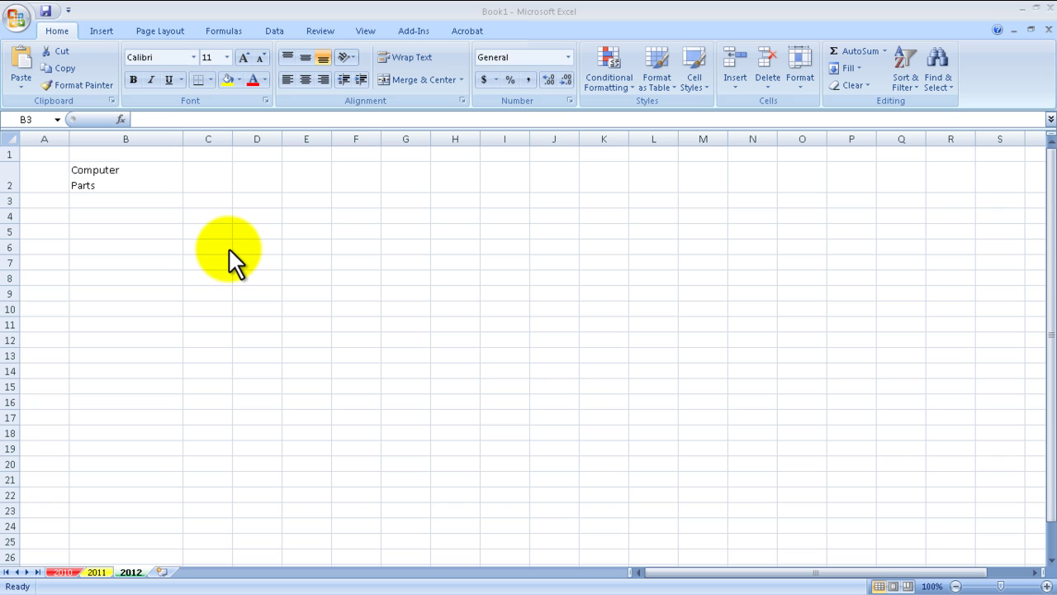
# Enter Computer in D2 and Parts in D3, then autofit column D to the text
pyautogui.click(170, 166)
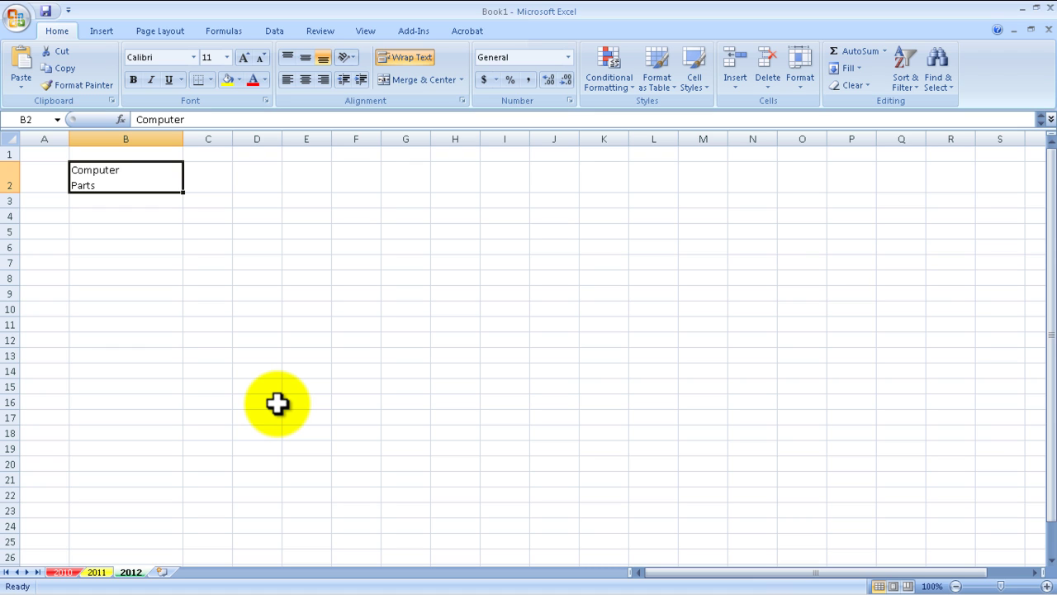
pyautogui.click(266, 180)
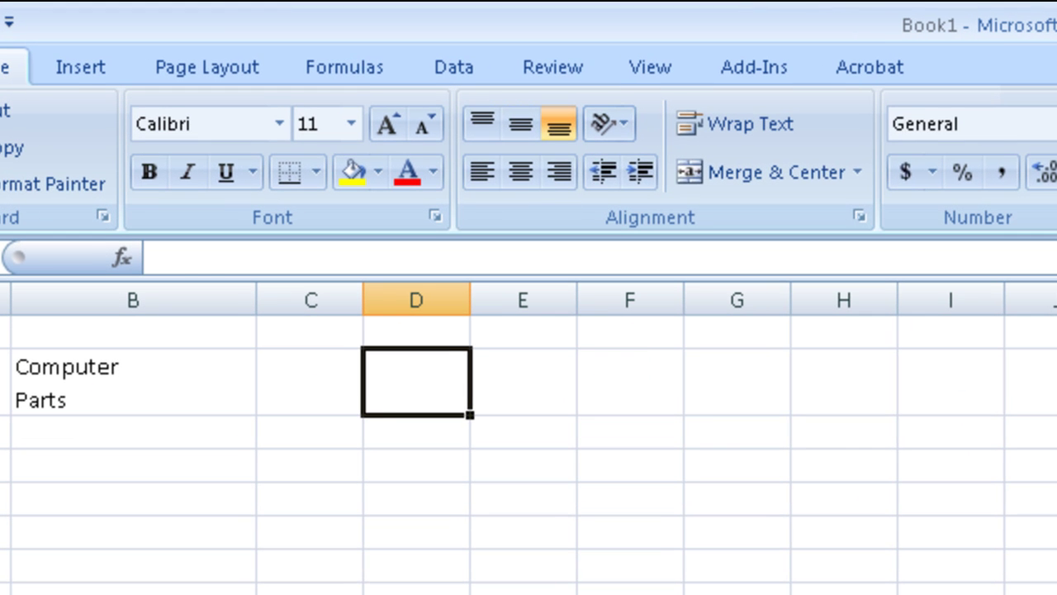
pyautogui.write('Co')
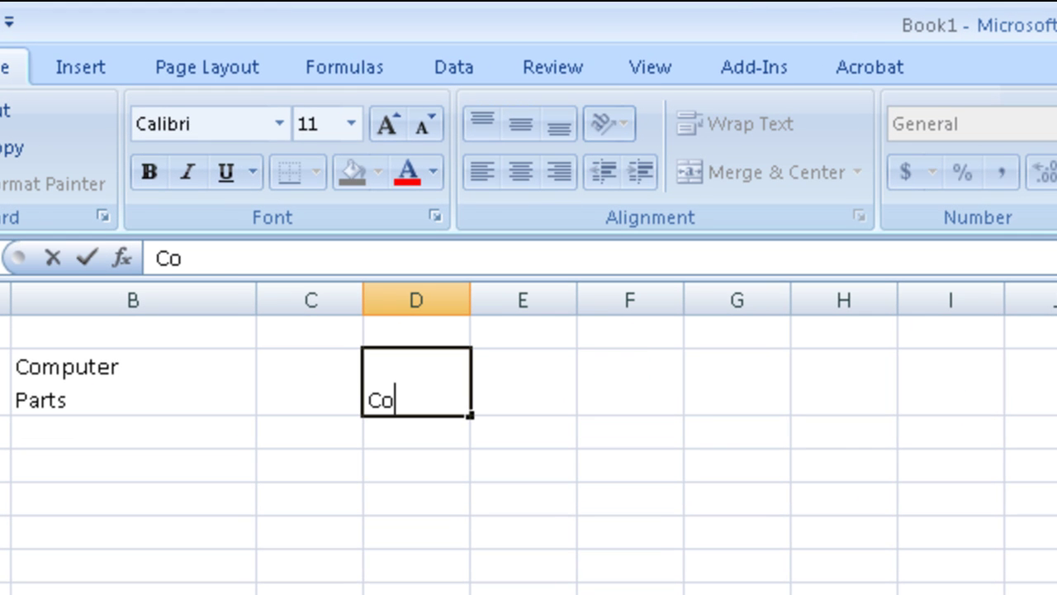
pyautogui.write('mputer')
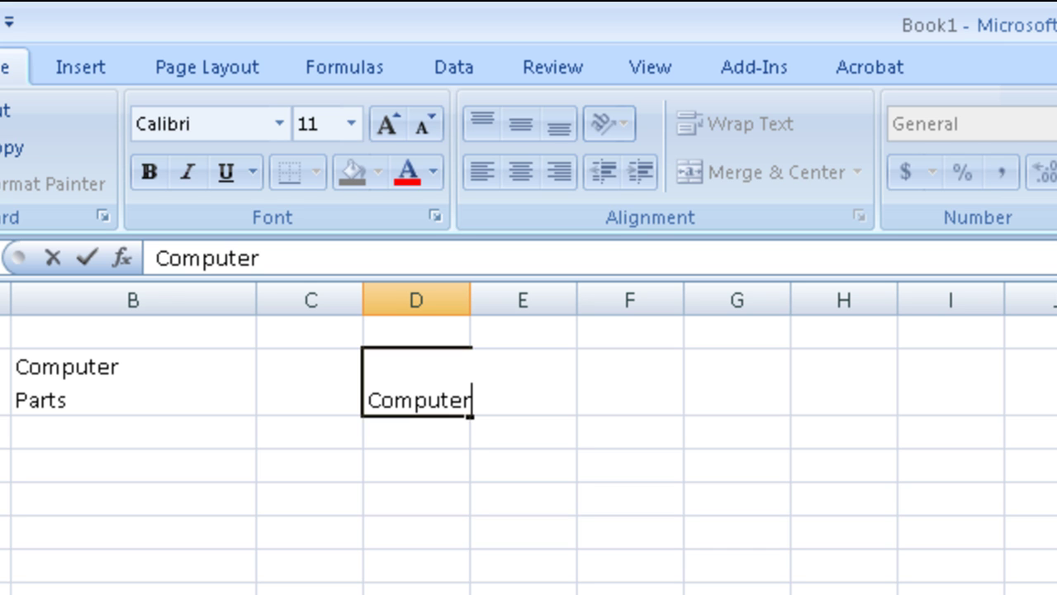
pyautogui.press('Return')
pyautogui.write('Parts')
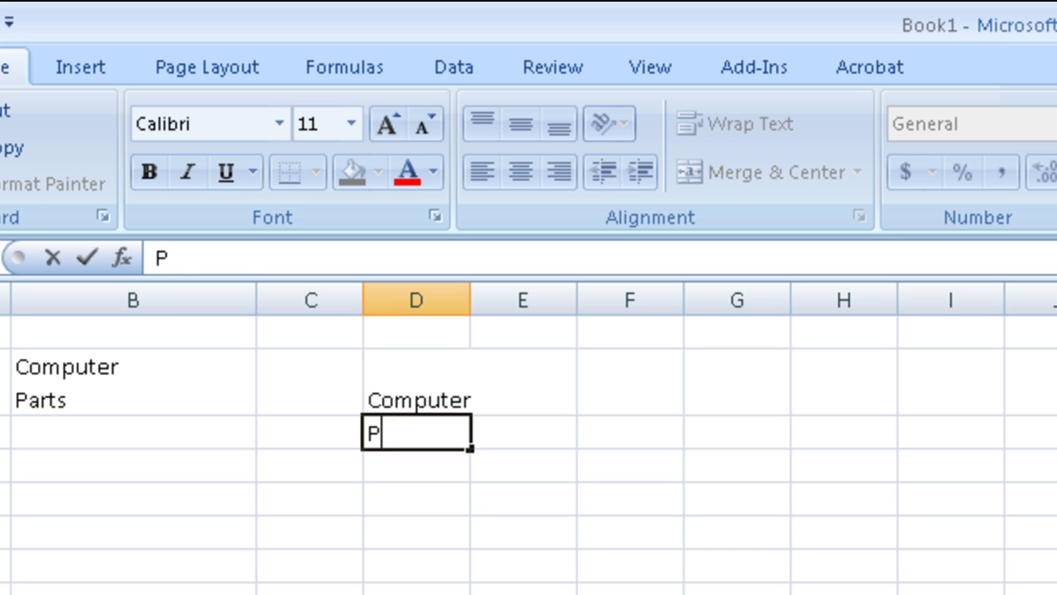
pyautogui.press('Return')
pyautogui.press('Return')
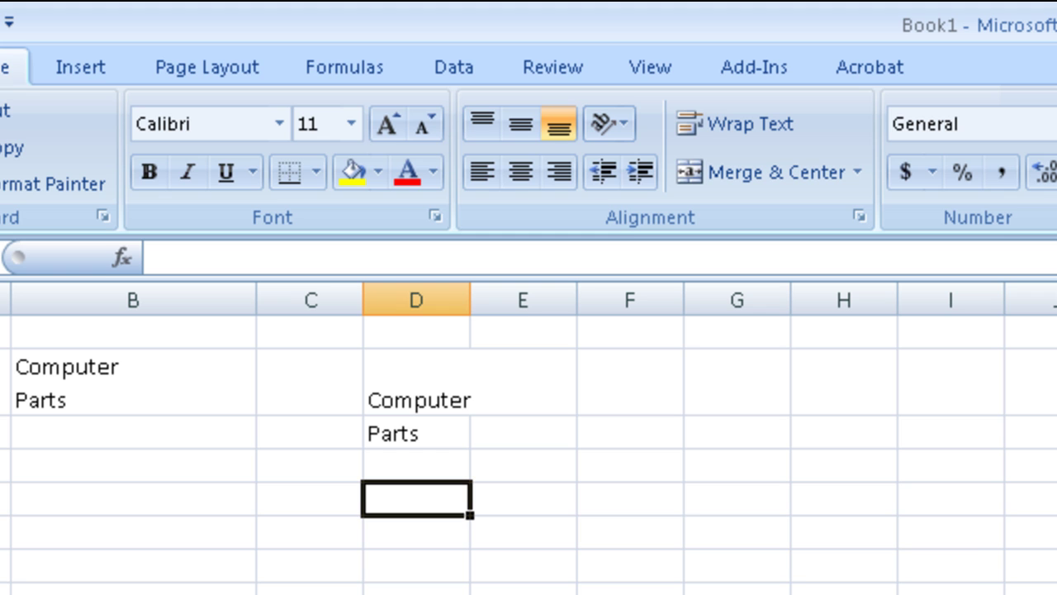
pyautogui.doubleClick(471, 299)
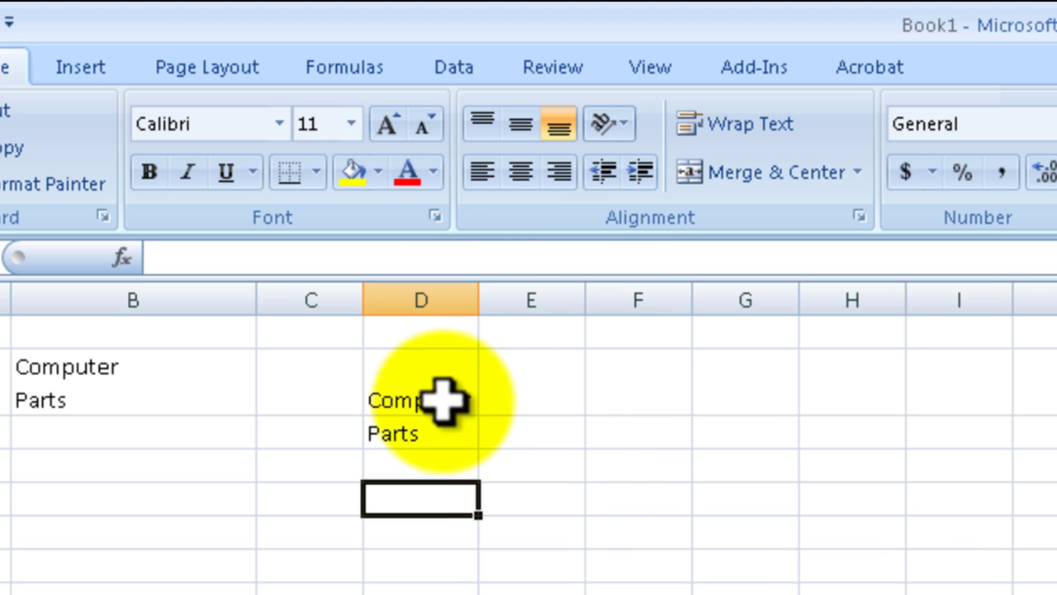
# Fill column E with Computer followed by filler entries aeosuht, aeouo and aeua
pyautogui.click(444, 400)
pyautogui.click(443, 462)
pyautogui.click(443, 404)
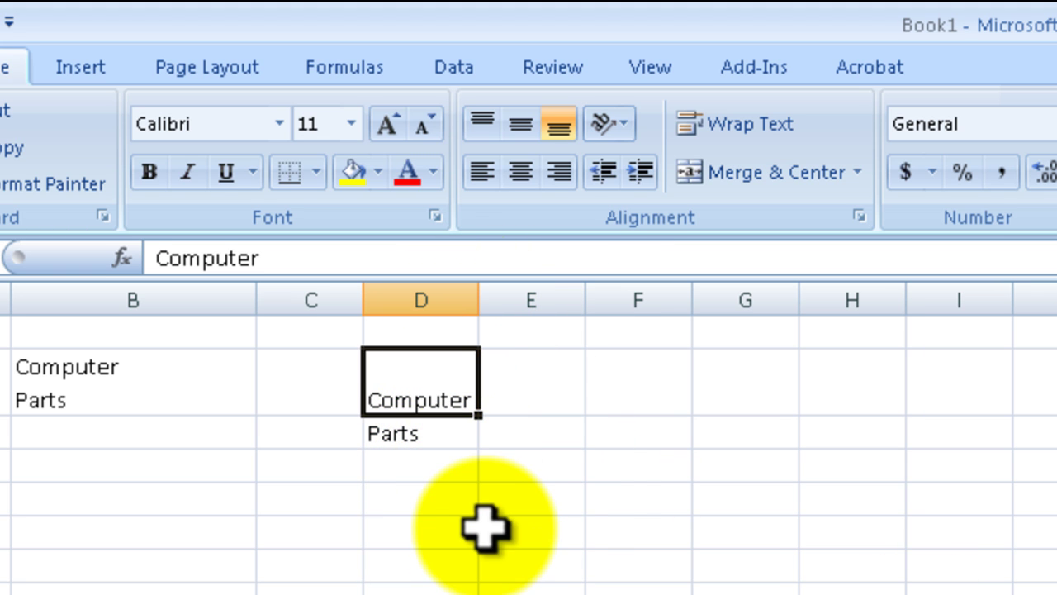
pyautogui.click(519, 401)
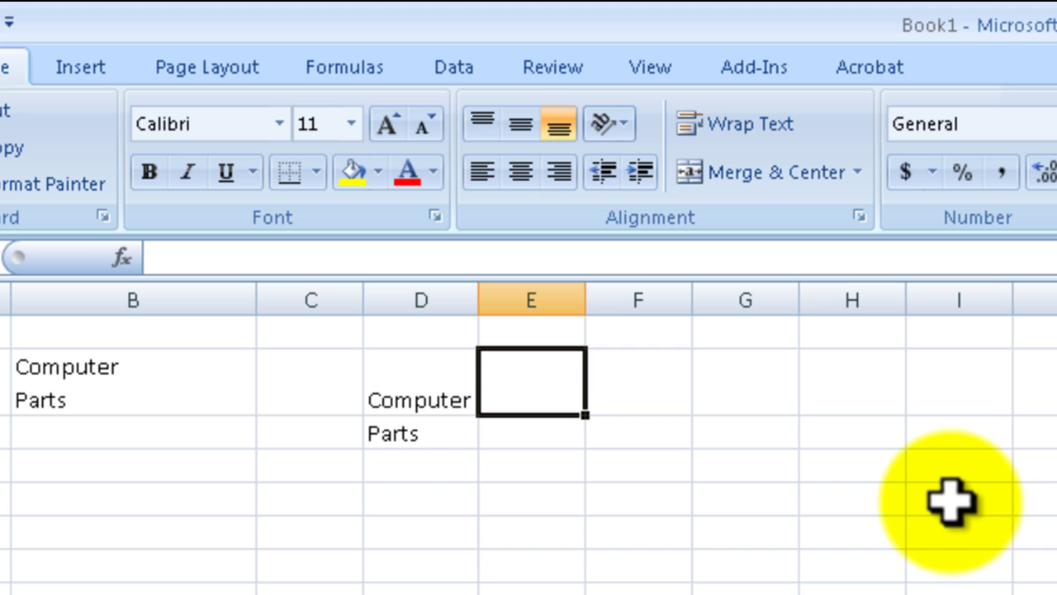
pyautogui.write('Computer')
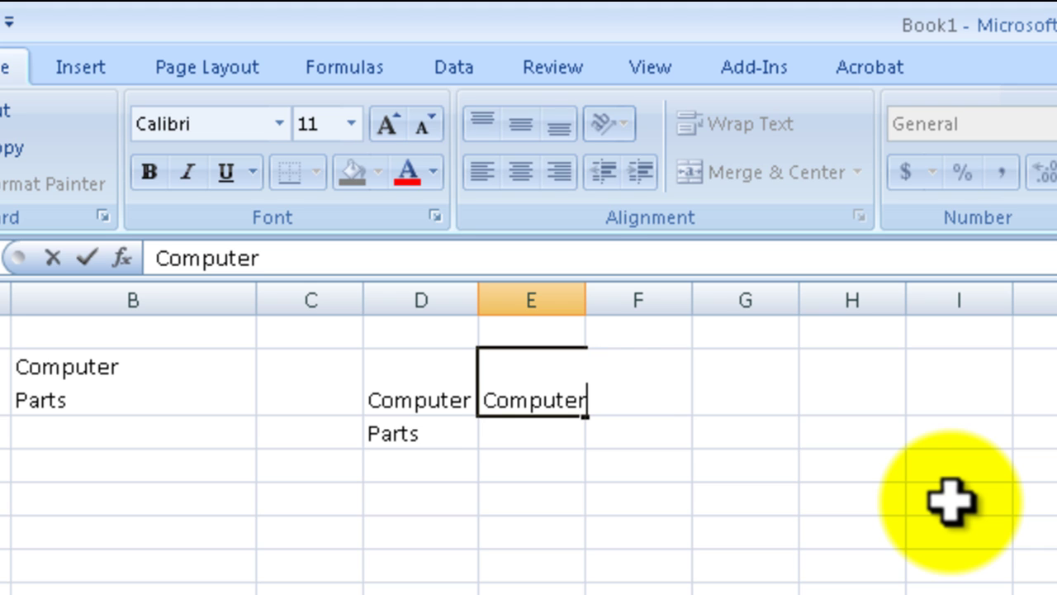
pyautogui.press('Return')
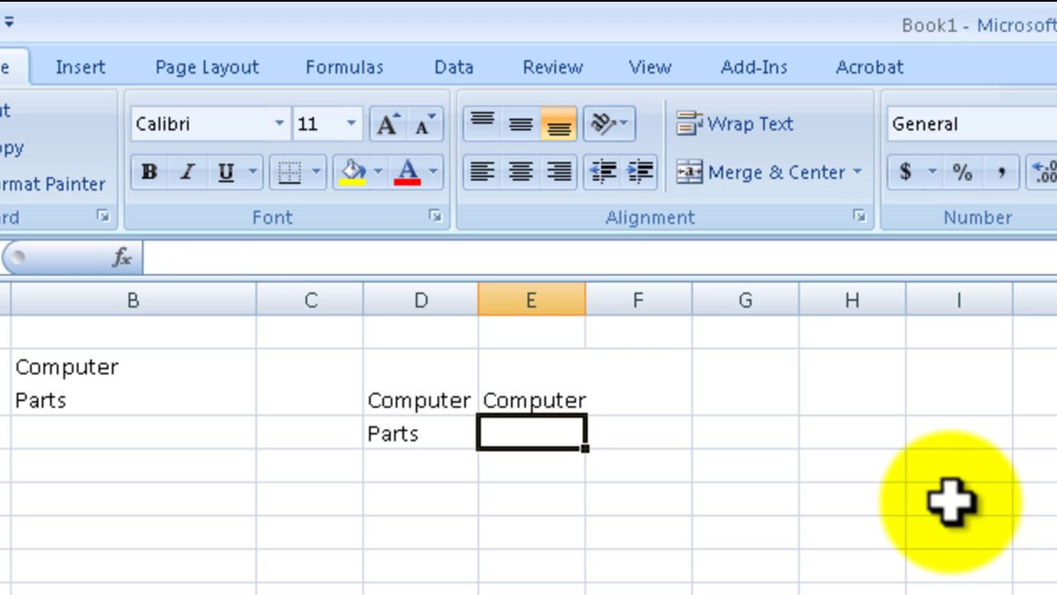
pyautogui.write('aeosuht')
pyautogui.press('Return')
pyautogui.write('aeouo')
pyautogui.press('Return')
pyautogui.press('Return')
pyautogui.write('aeua')
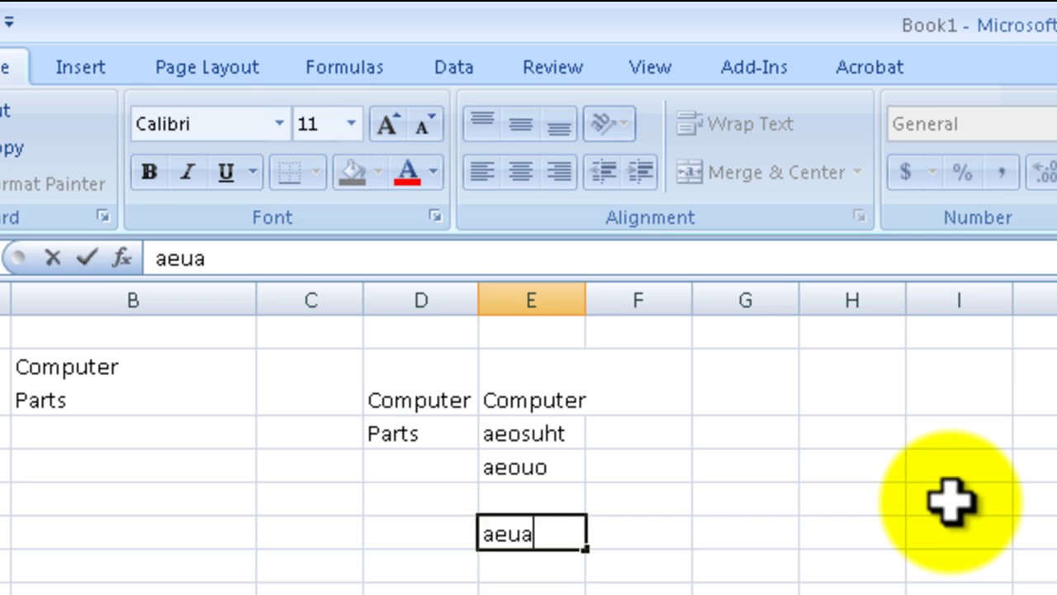
pyautogui.press('Return')
pyautogui.press('Return')
# Add one more filler entry, then clear all contents of columns E and D
pyautogui.write('aeqou')
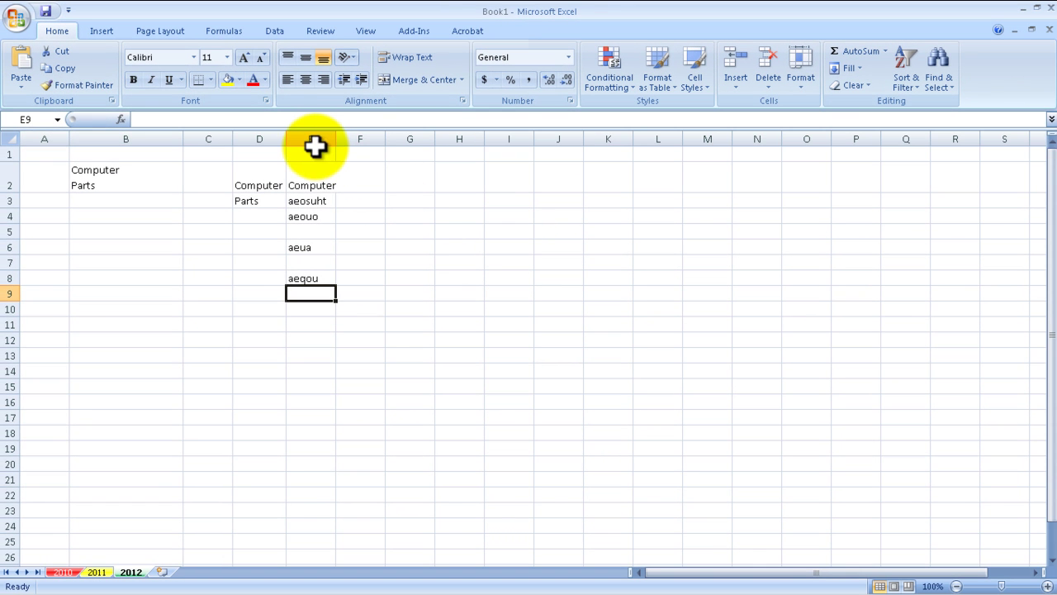
pyautogui.click(522, 295)
pyautogui.press('Delete')
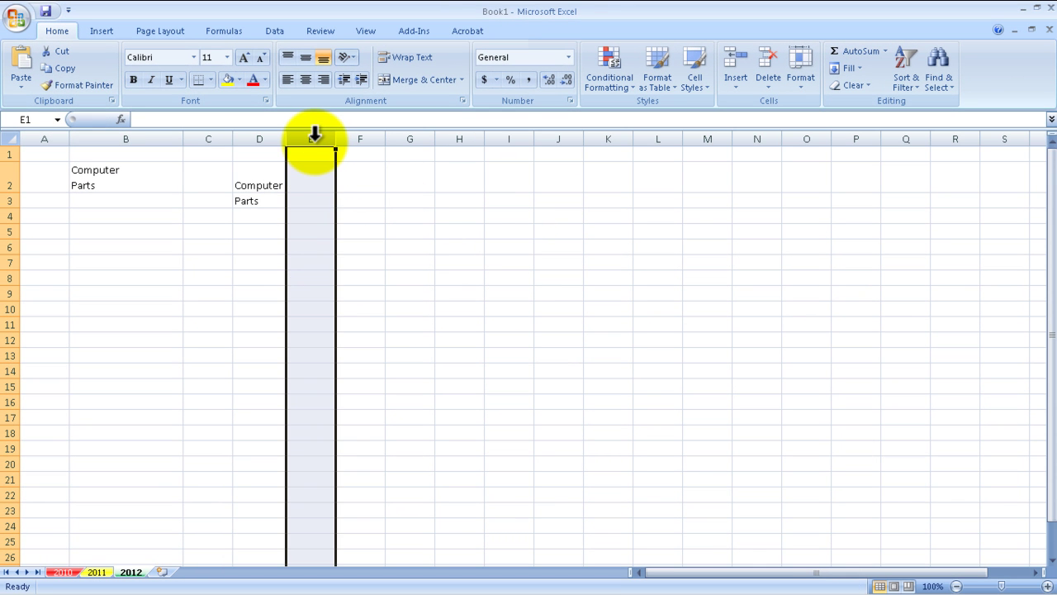
pyautogui.click(263, 137)
pyautogui.press('Delete')
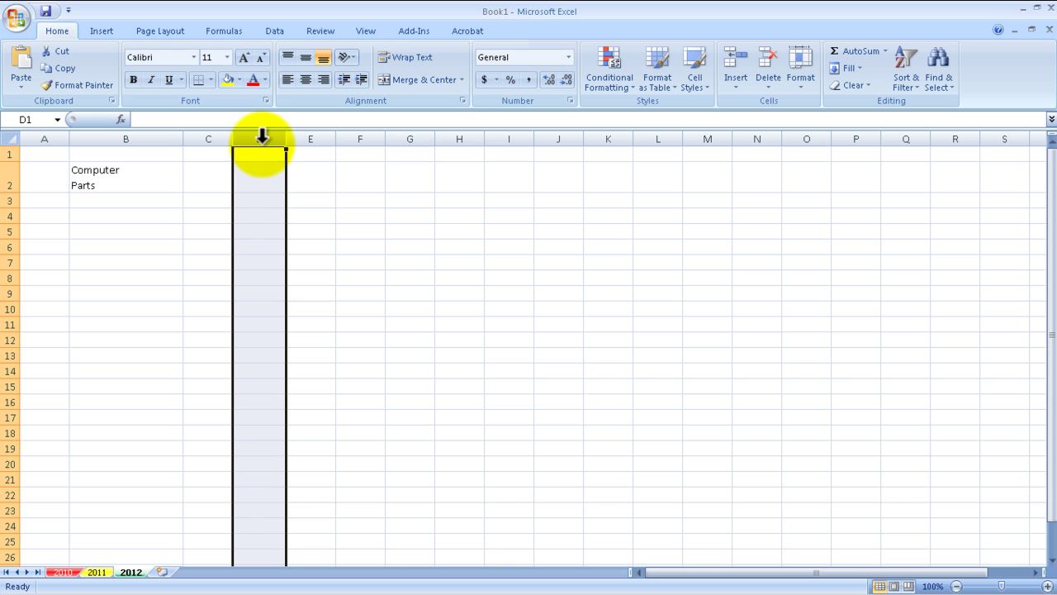
# Type Computer Parts in D2, widen column D, then delete the D2 entry
pyautogui.click(249, 171)
pyautogui.write('Co')
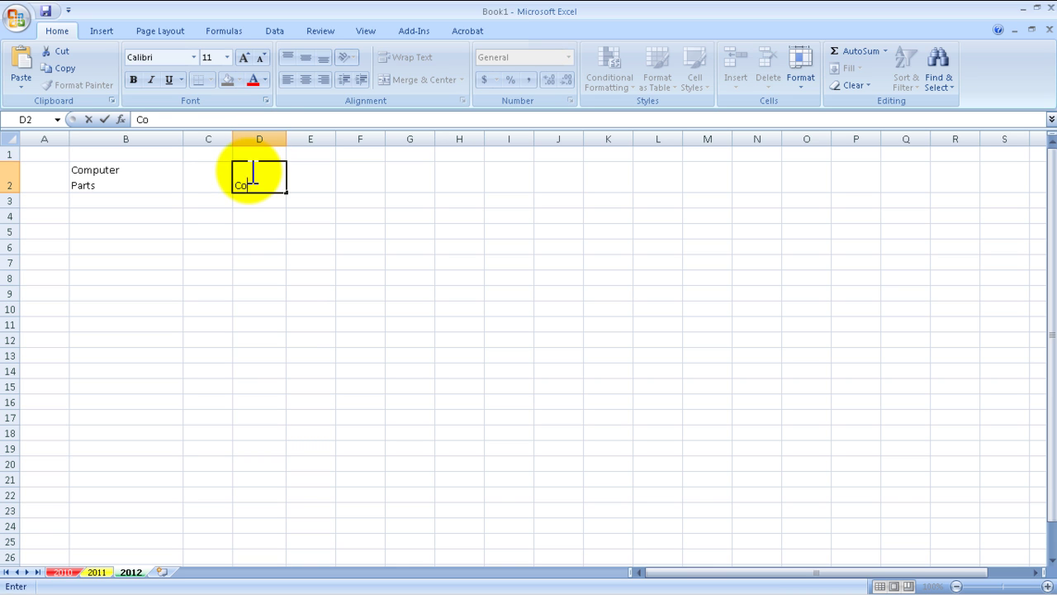
pyautogui.write('mputer Parts')
pyautogui.press('Return')
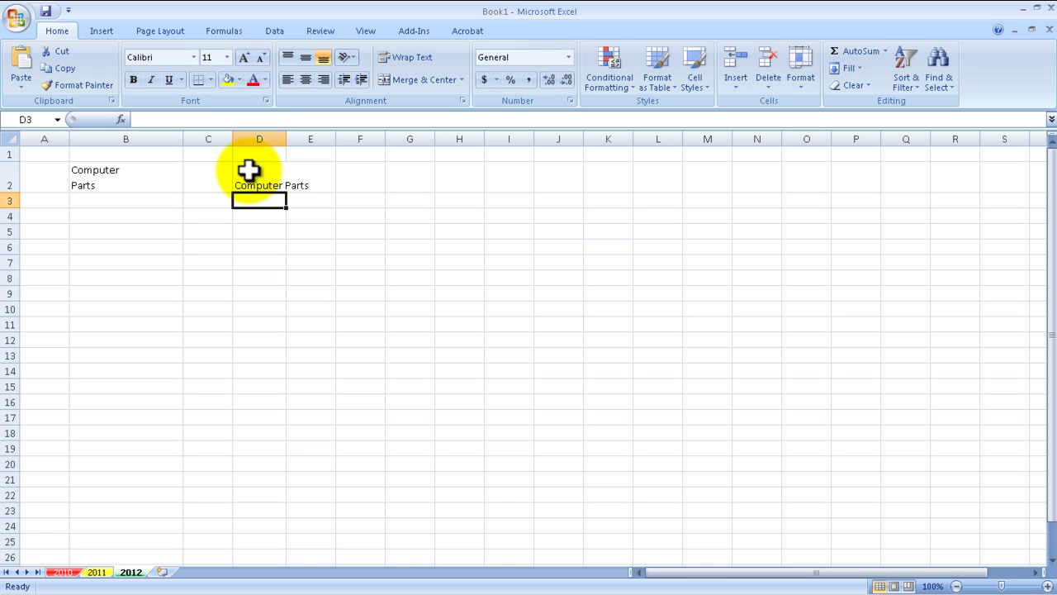
pyautogui.moveTo(285, 138); pyautogui.dragTo(335, 138)
pyautogui.click(320, 167)
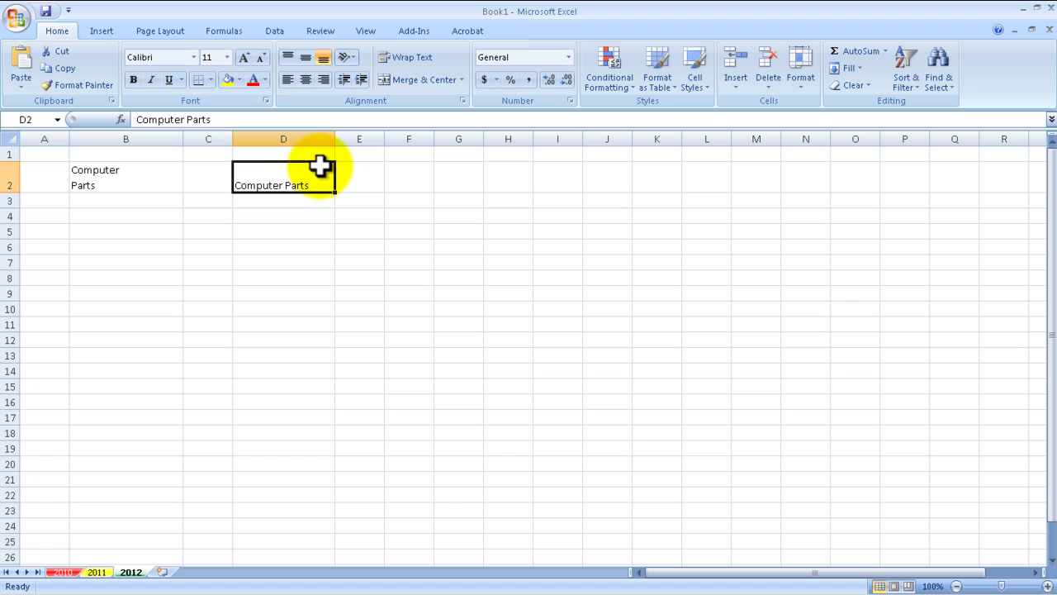
pyautogui.press('Delete')
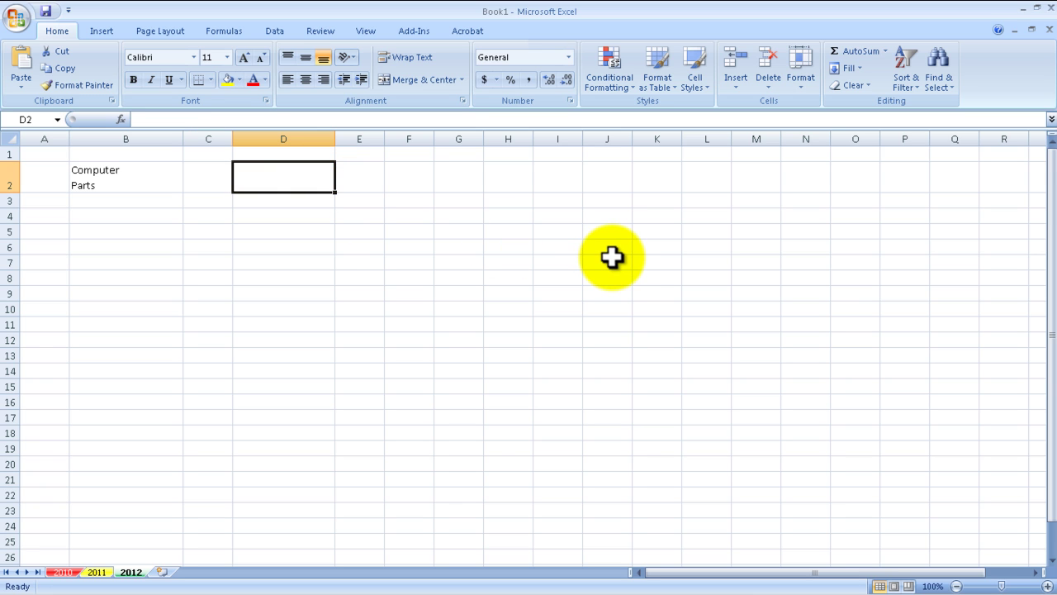
# Enter Computer, an Alt+Enter line break and Parts in D2, then reselect D2
pyautogui.write('Computer')
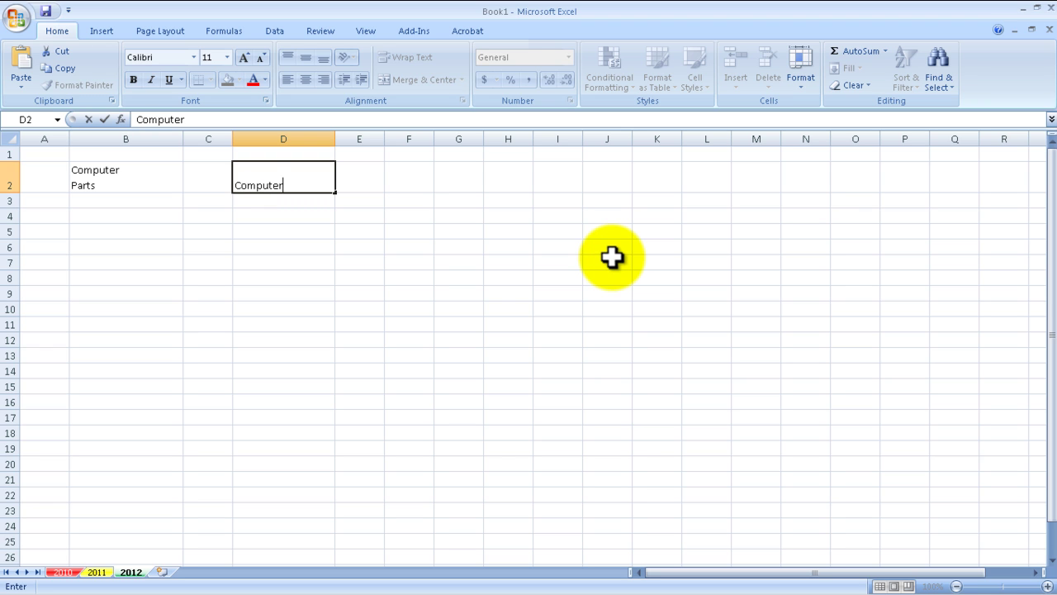
pyautogui.press('alt')
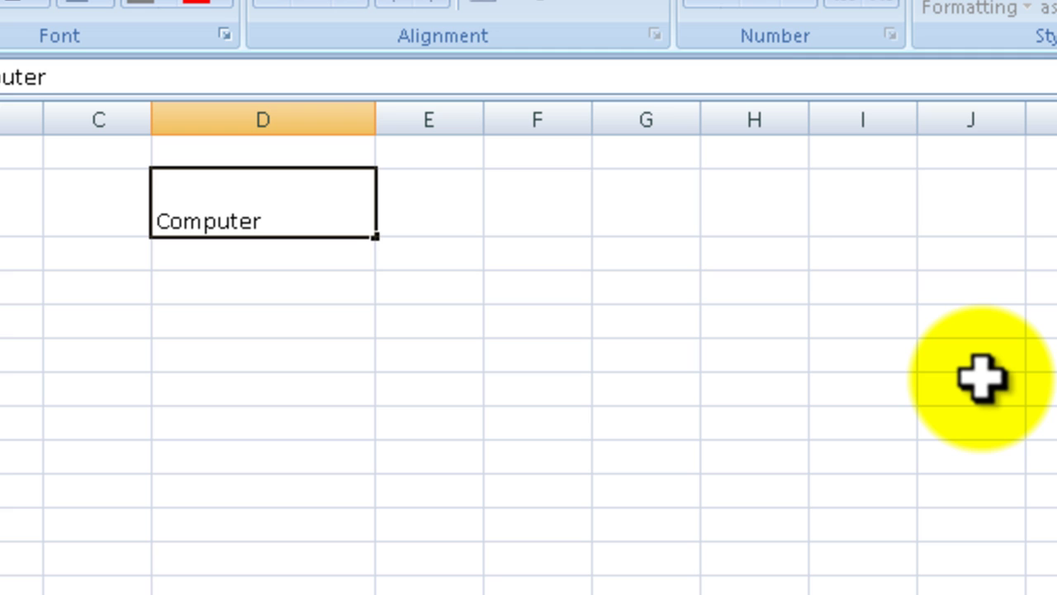
pyautogui.hotkey('alt', 'Return')
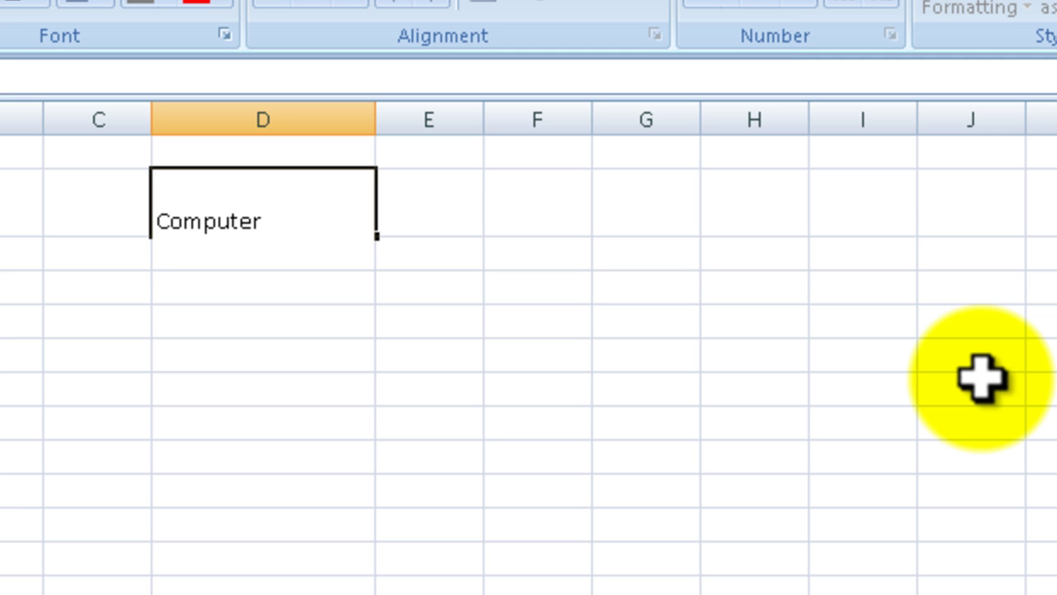
pyautogui.write('Parts')
pyautogui.press('Return')
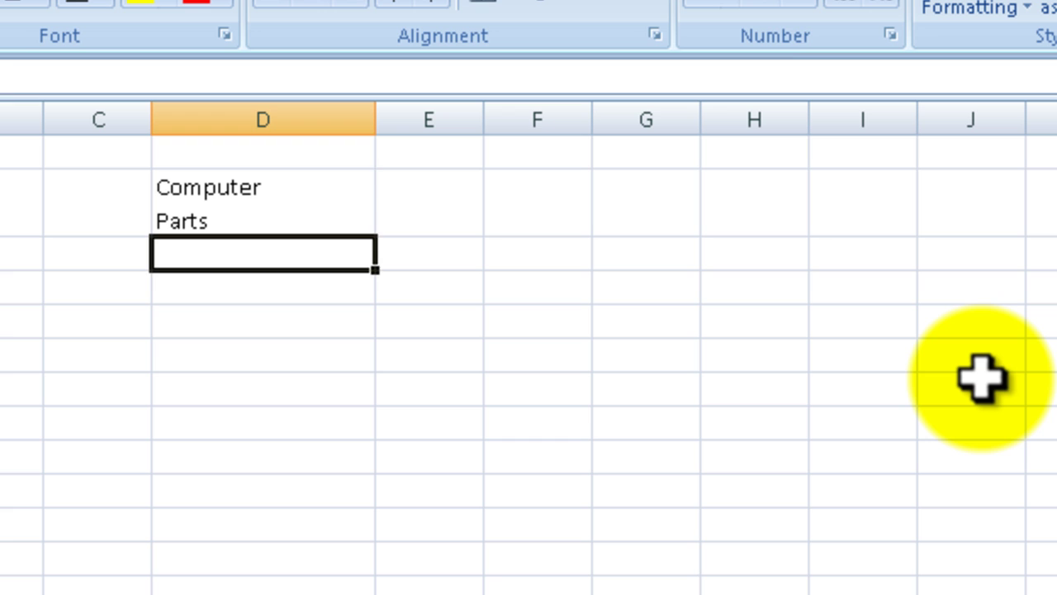
pyautogui.press('Up')
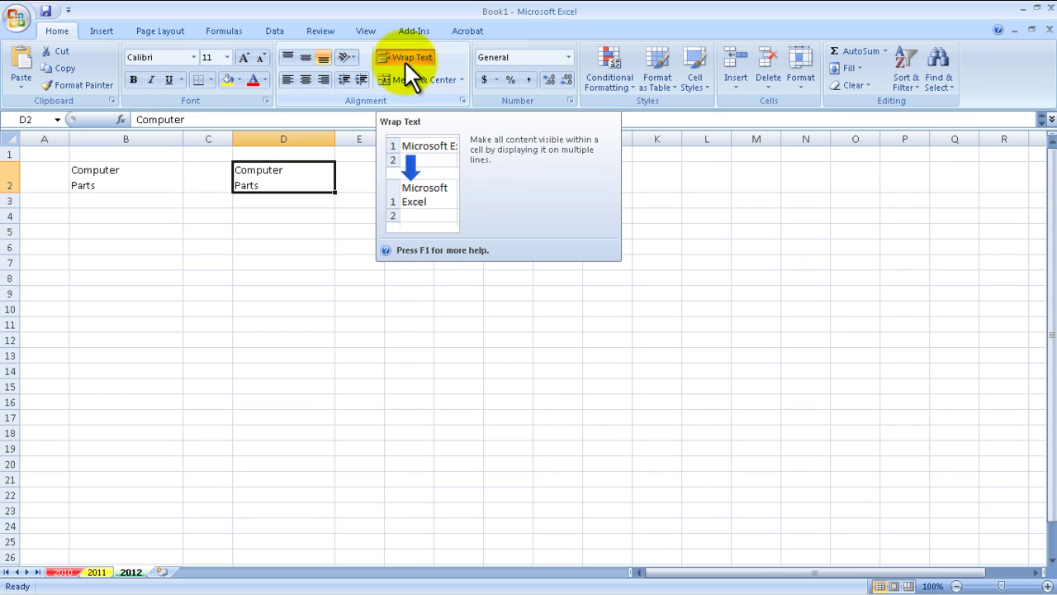
# Enter Computer Parts in cell E2, fixing a typo, and reselect E2
pyautogui.click(345, 171)
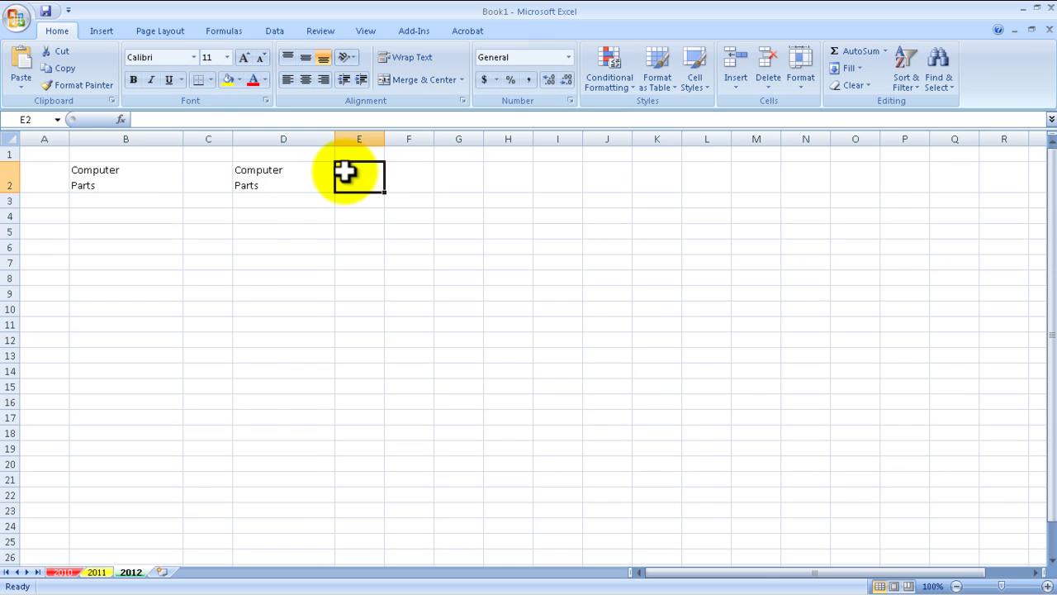
pyautogui.click(427, 63)
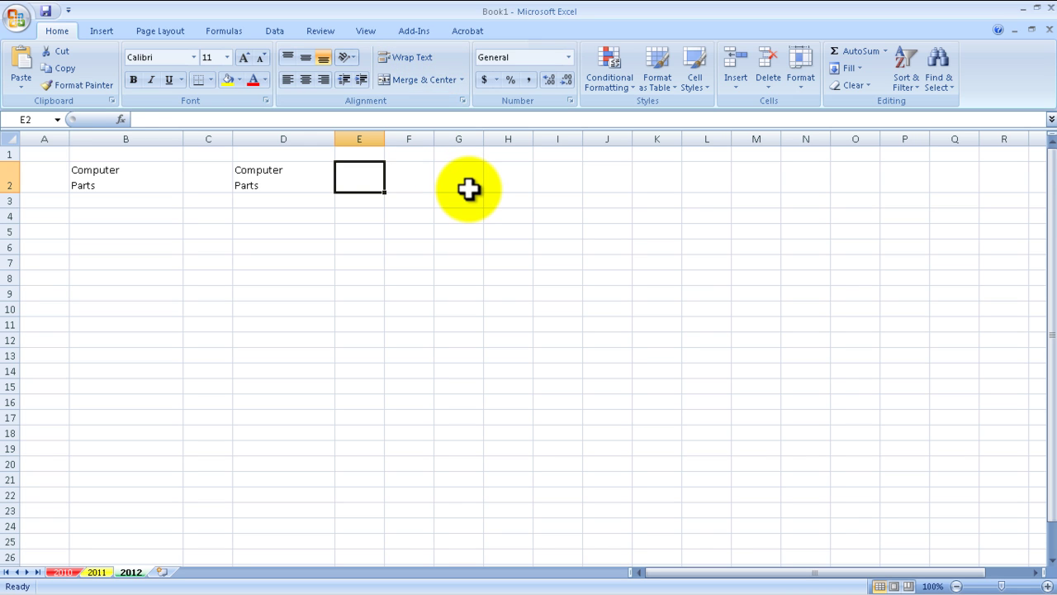
pyautogui.write('Cop')
pyautogui.press('BackSpace')
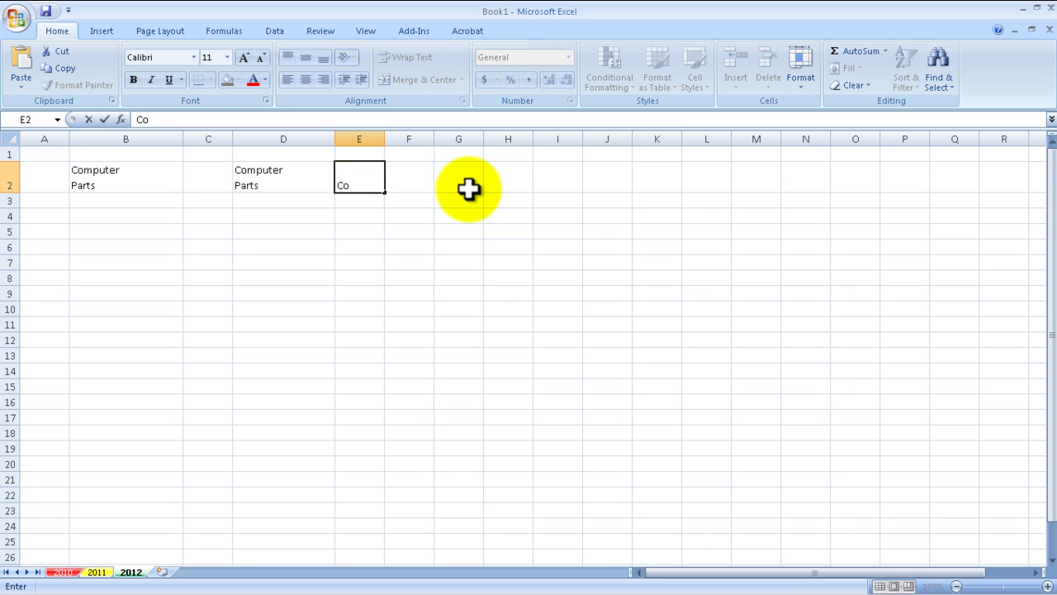
pyautogui.write('mputer Parts')
pyautogui.press('Return')
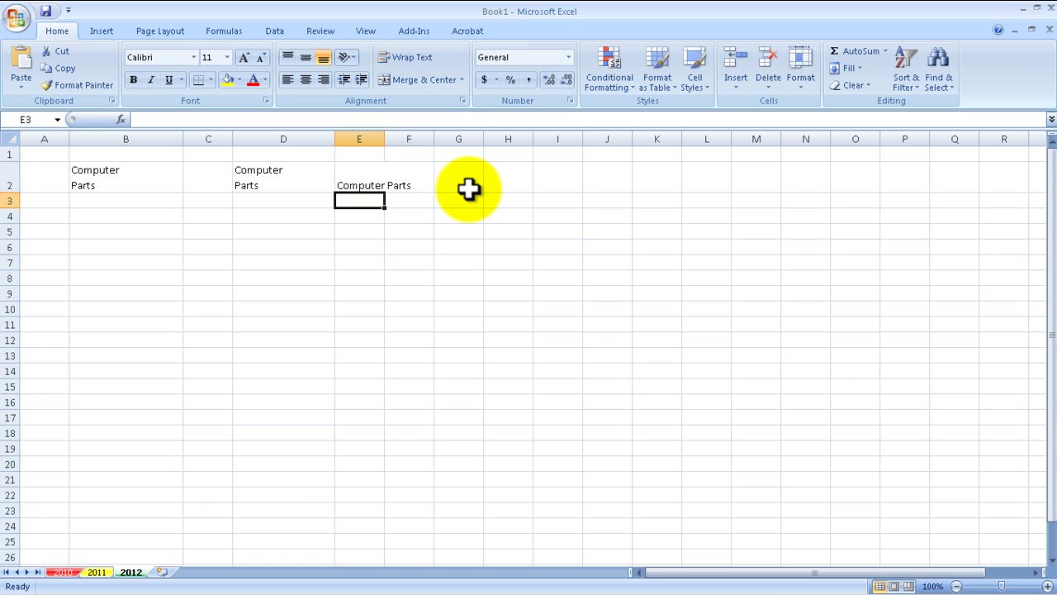
pyautogui.press('Up')
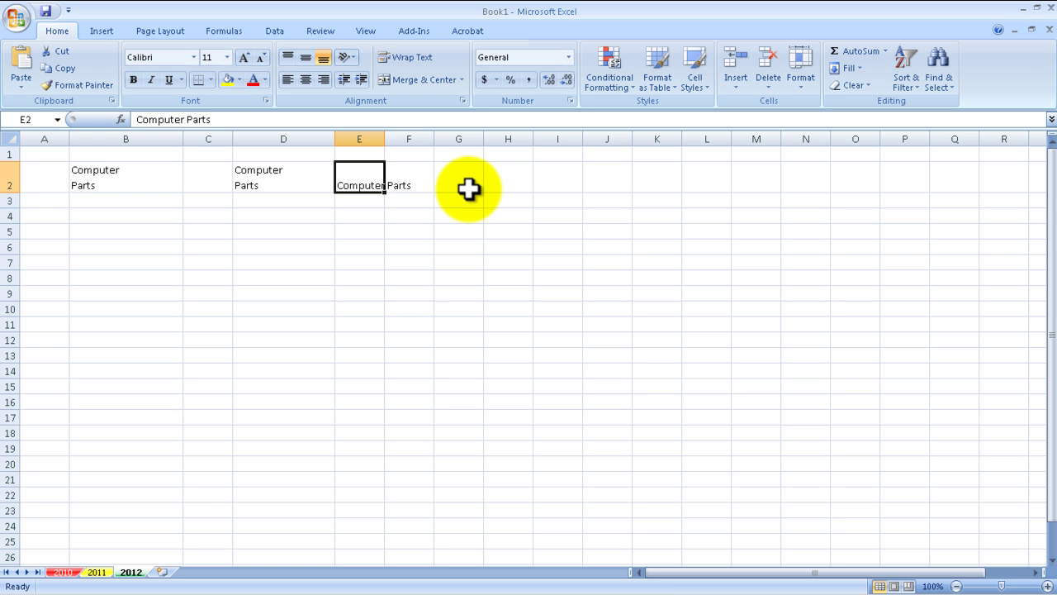
# Autofit column E, turn on Wrap Text, and narrow the column so it wraps
pyautogui.doubleClick(384, 139)
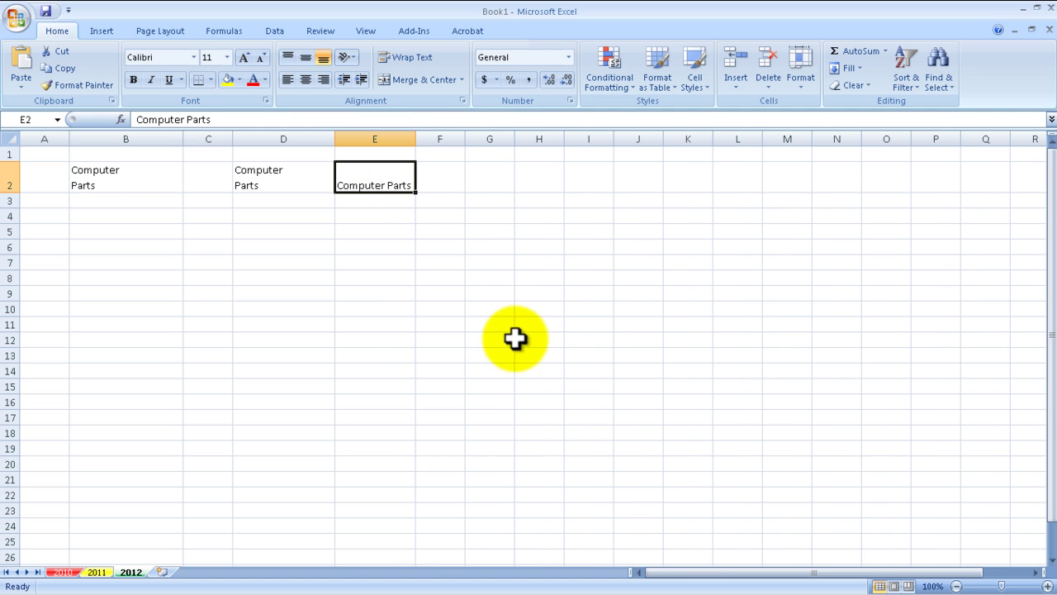
pyautogui.click(417, 59)
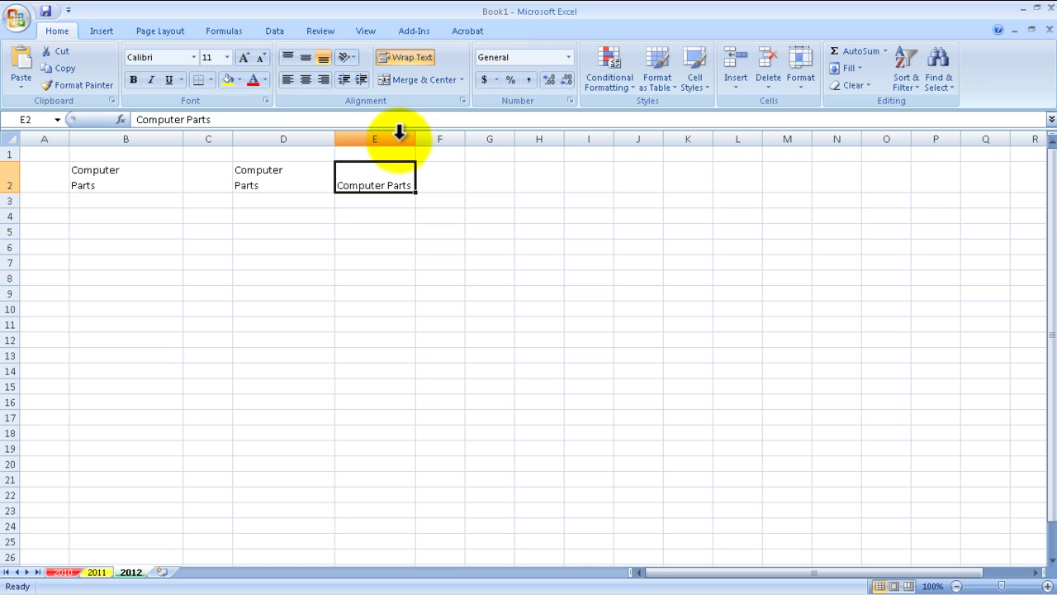
pyautogui.moveTo(415, 139); pyautogui.dragTo(388, 139)
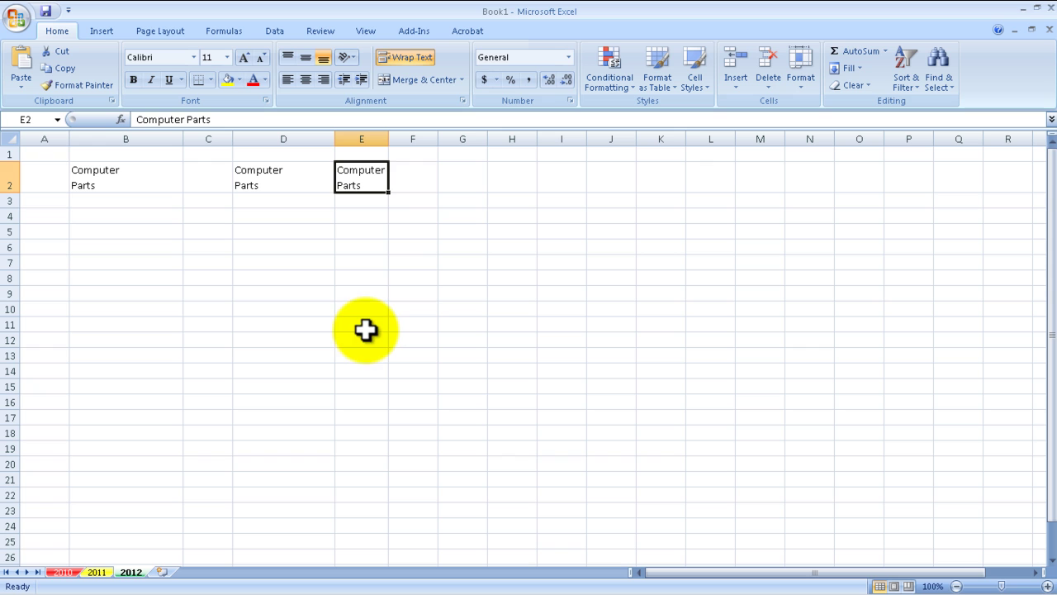
# Enter Computer and Parts on two lines in F2 and widen column F
pyautogui.click(413, 182)
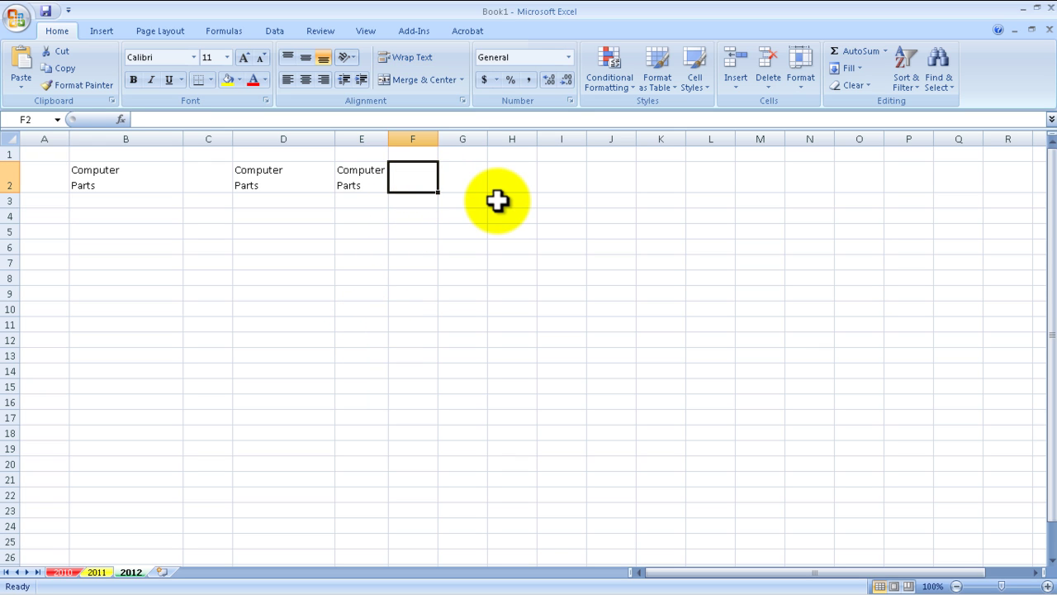
pyautogui.write('Computer')
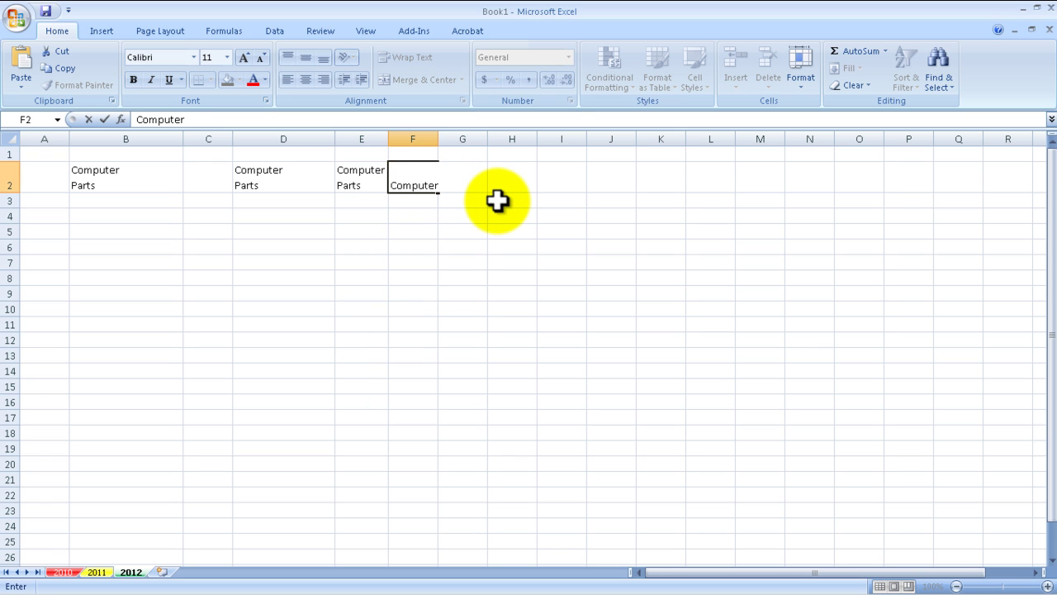
pyautogui.hotkey('alt', 'Return')
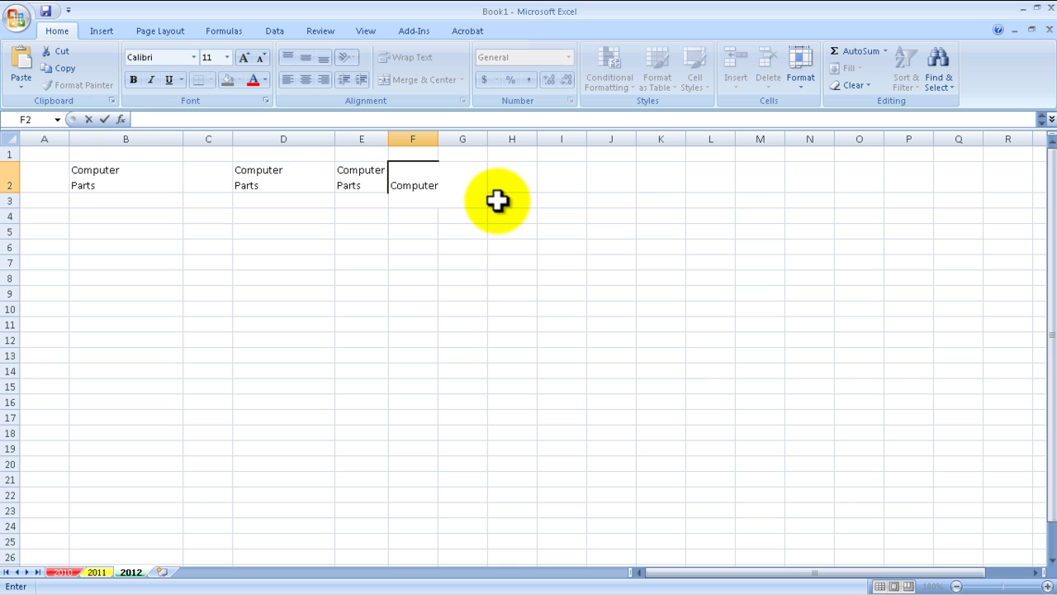
pyautogui.write('Parts')
pyautogui.press('Return')
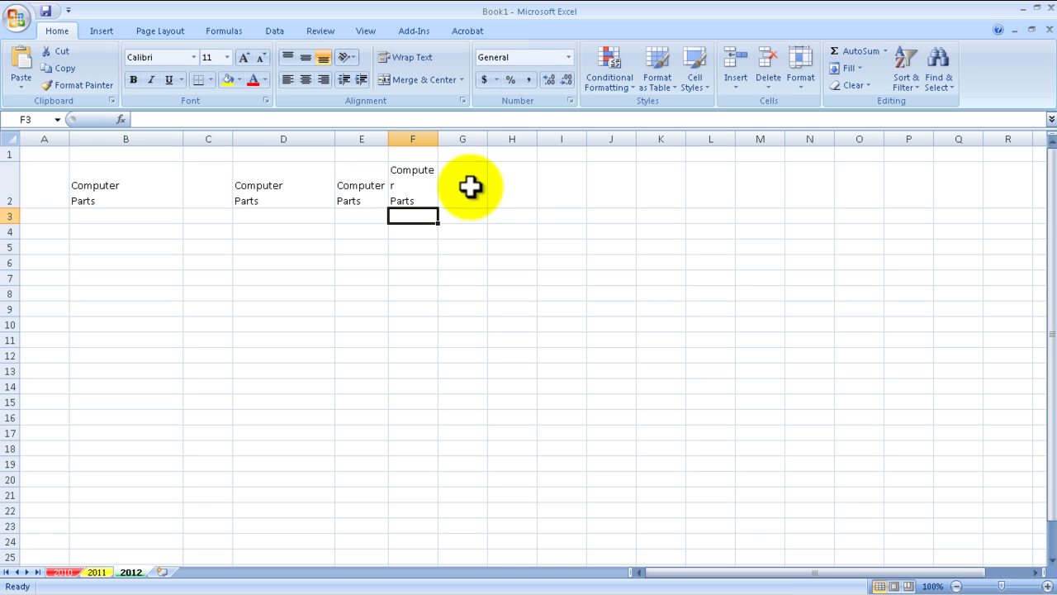
pyautogui.moveTo(439, 140); pyautogui.dragTo(449, 191)
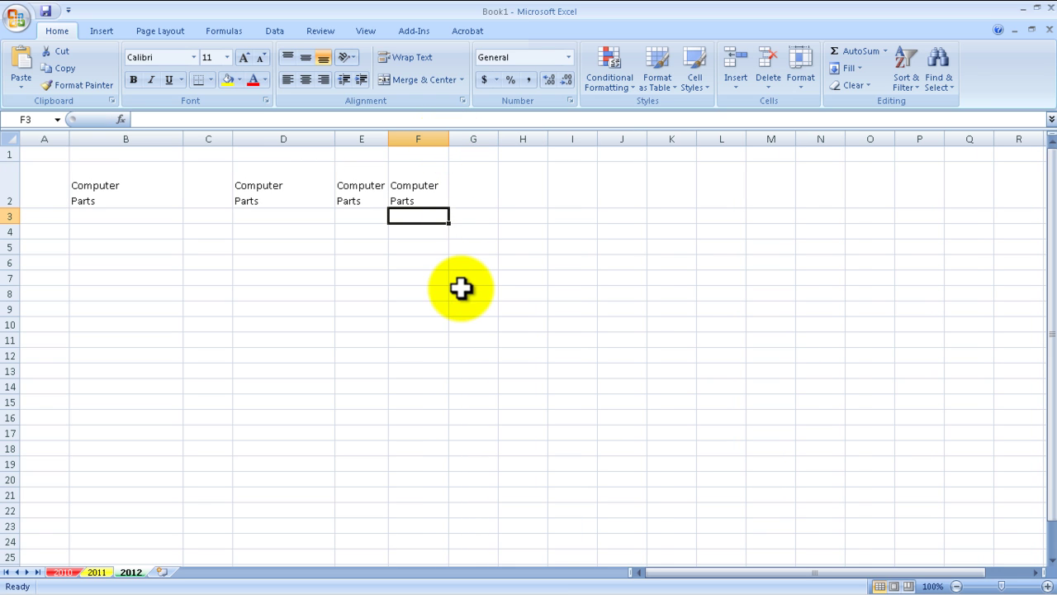
# Enter Computer Parts in G2 and move on to H2
pyautogui.click(465, 198)
pyautogui.write('Computer')
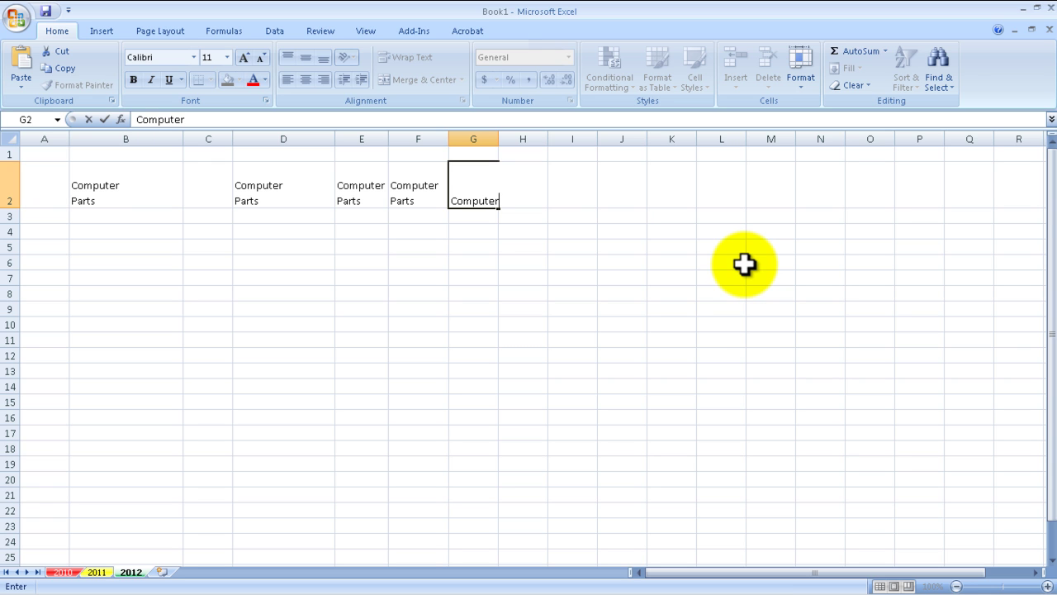
pyautogui.write(' Parts')
pyautogui.press('Tab')
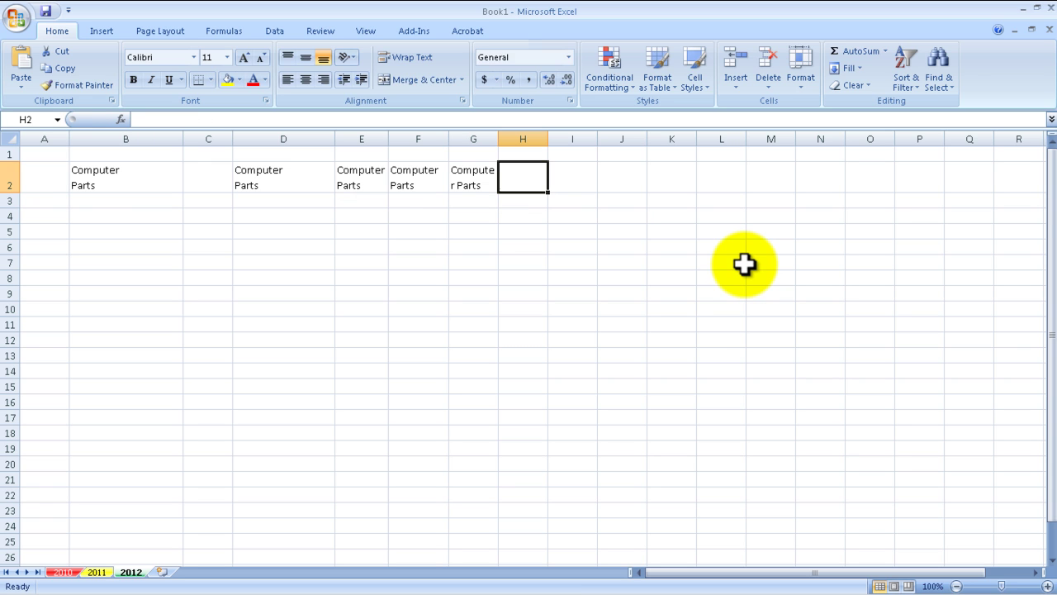
pyautogui.write('Com')
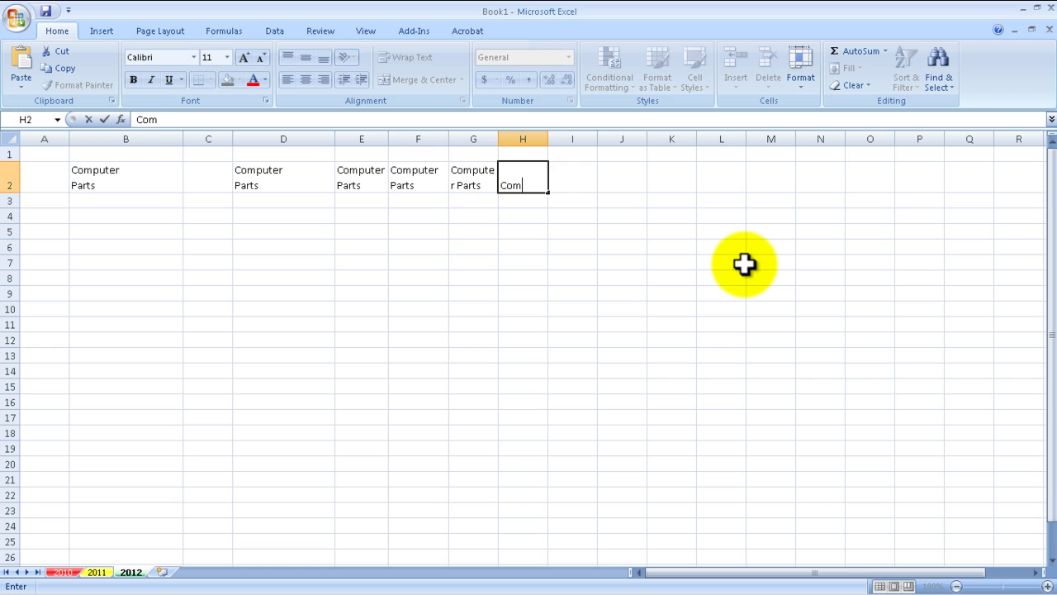
pyautogui.write('puter Parts')
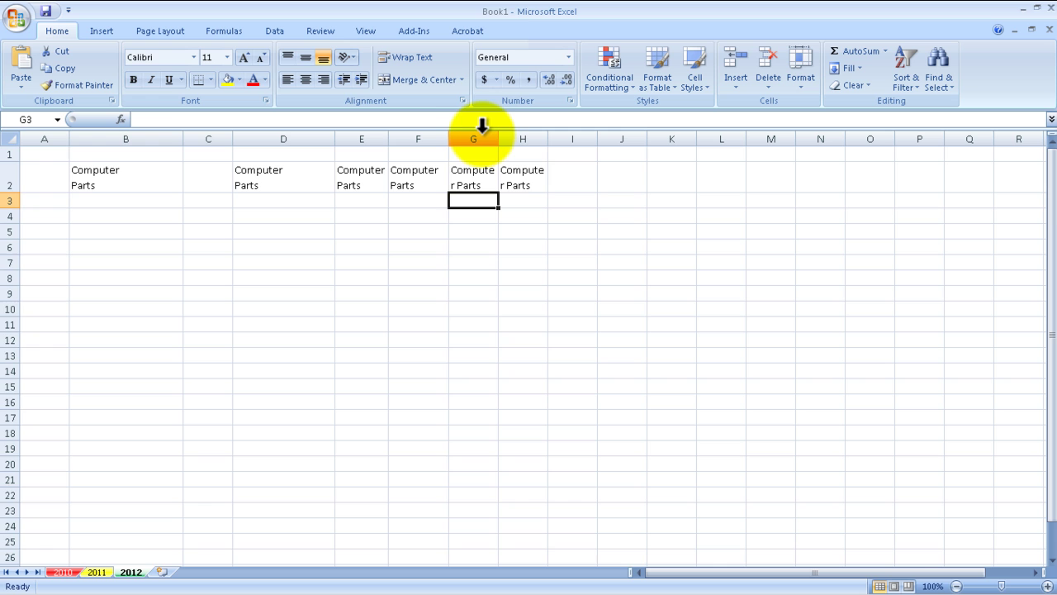
# Resize columns G and H together so Computer Parts wraps onto two lines
pyautogui.moveTo(484, 134)
pyautogui.mouseDown()
pyautogui.moveTo(513, 132)
pyautogui.moveTo(534, 420)
pyautogui.mouseUp()
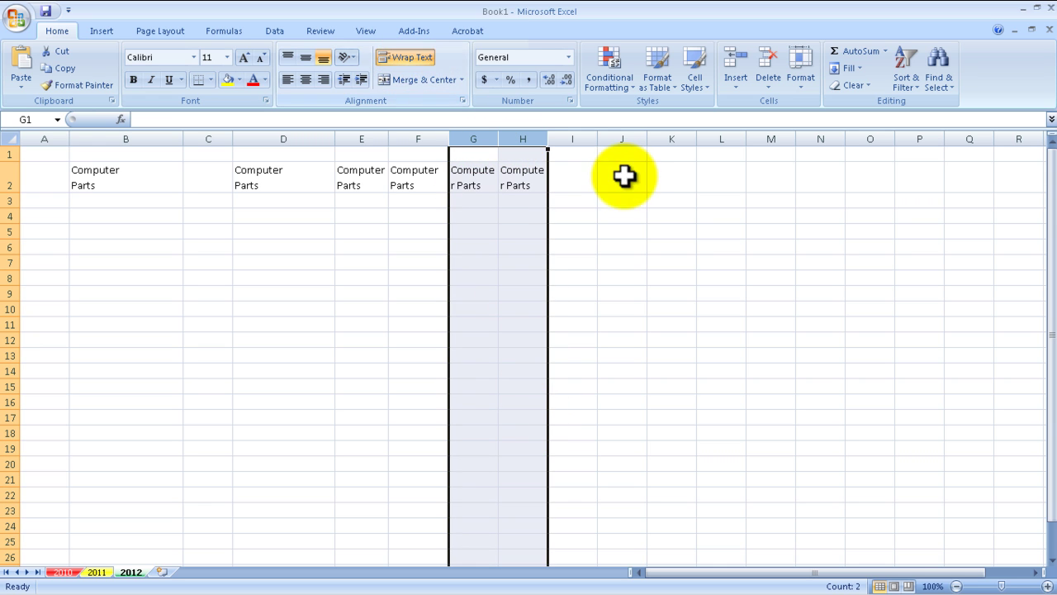
pyautogui.moveTo(501, 137); pyautogui.dragTo(510, 139)
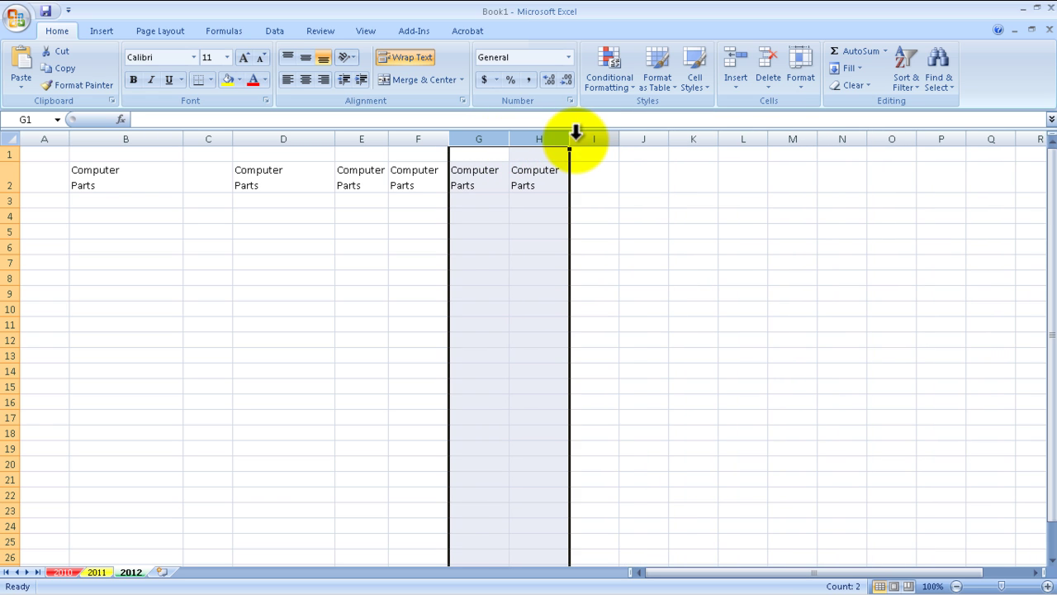
pyautogui.moveTo(575, 137); pyautogui.dragTo(564, 138)
pyautogui.click(610, 335)
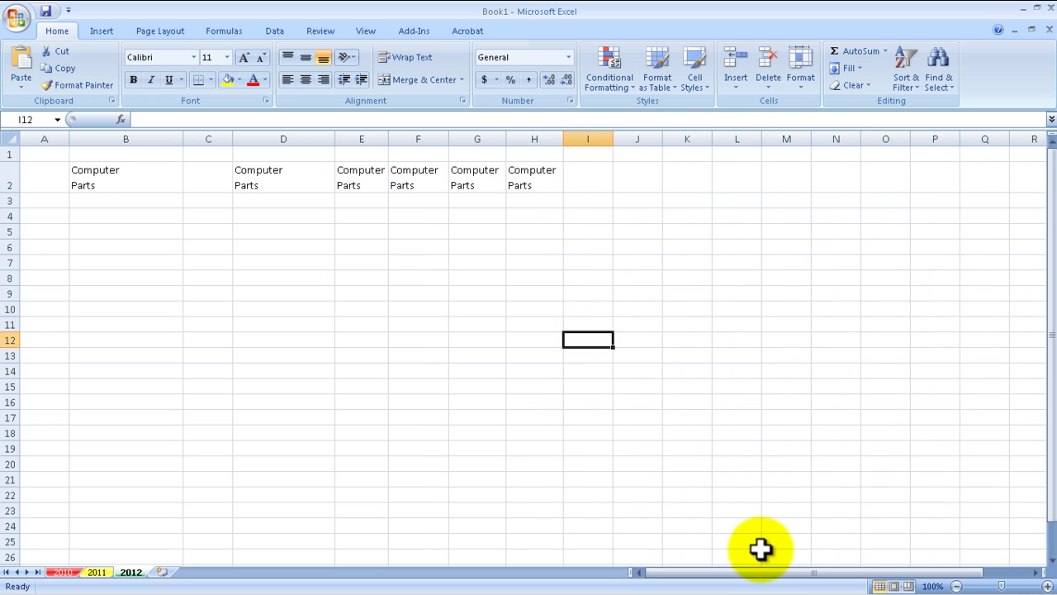